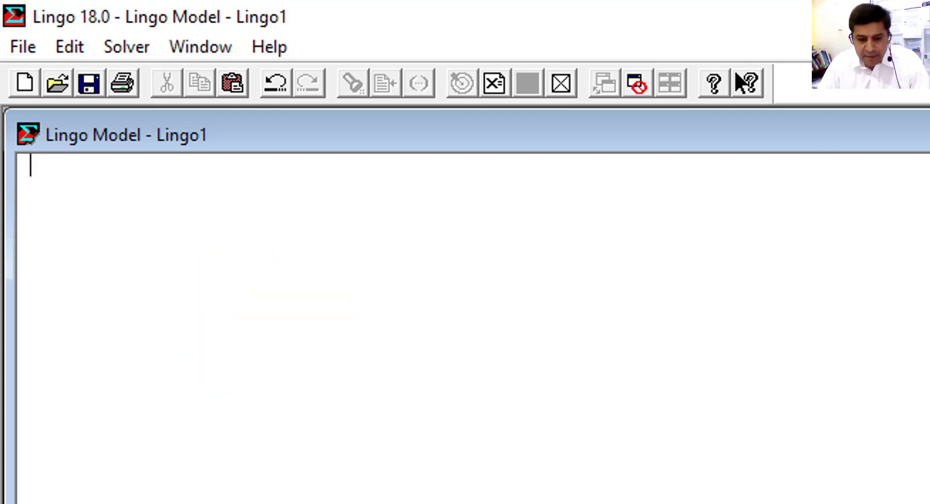
Check the LP formulation in PowerPoint, return to Lingo and begin the objective function as Min=11*x11+14*x12+6*x13+.
click(226, 503)
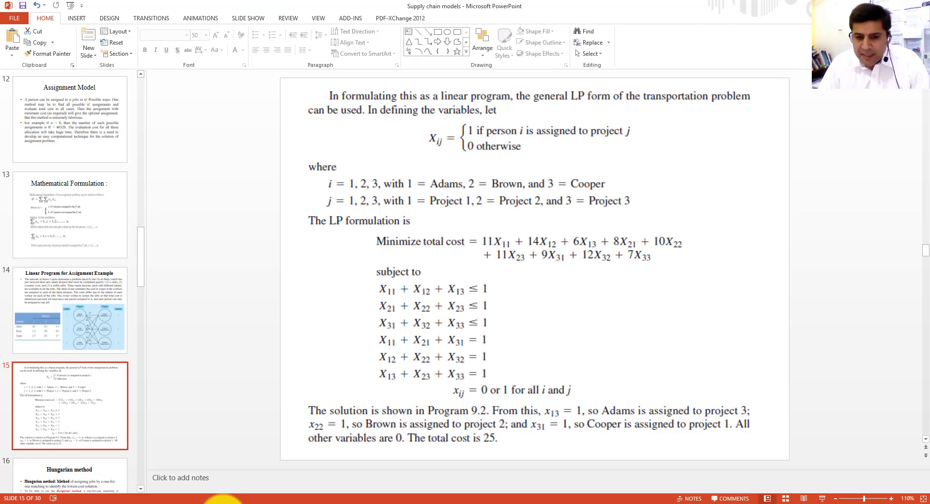
click(223, 503)
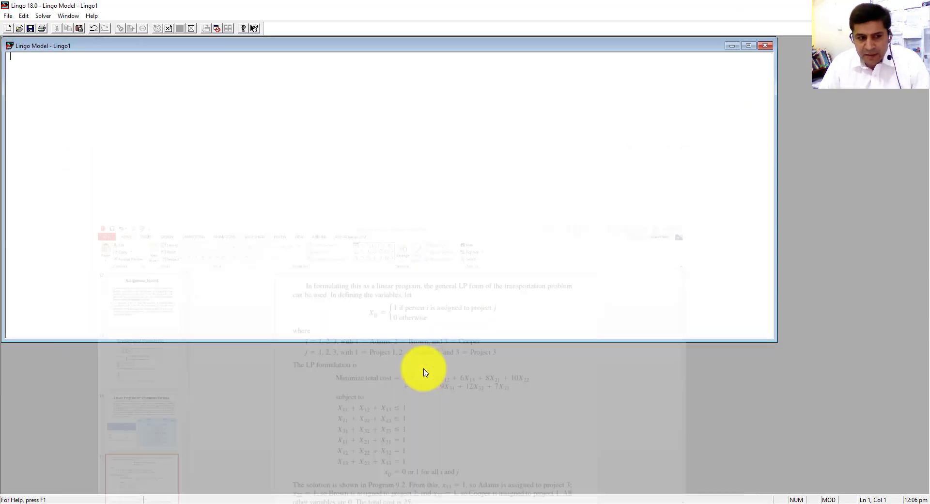
text(Min)
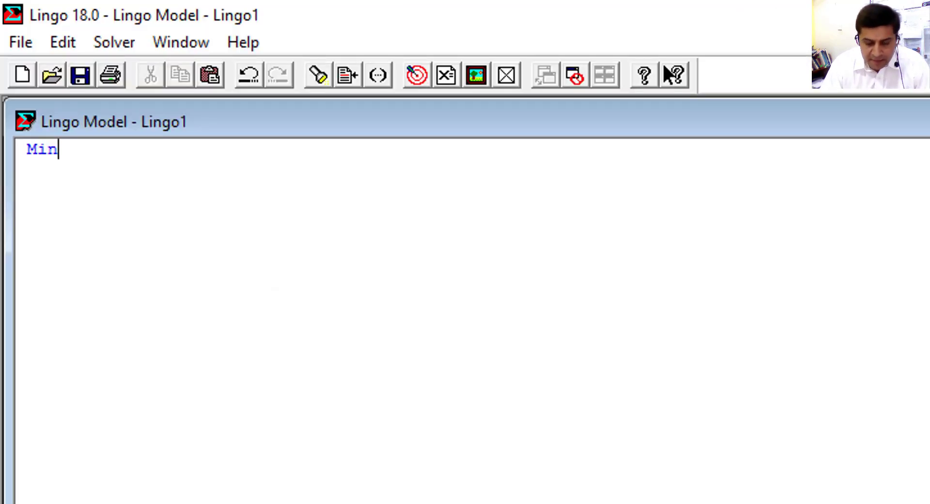
text(=)
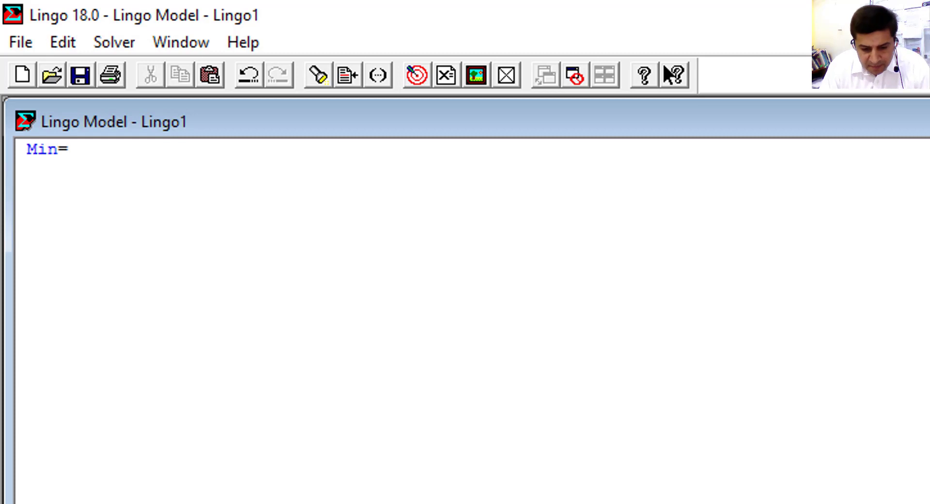
text(11)
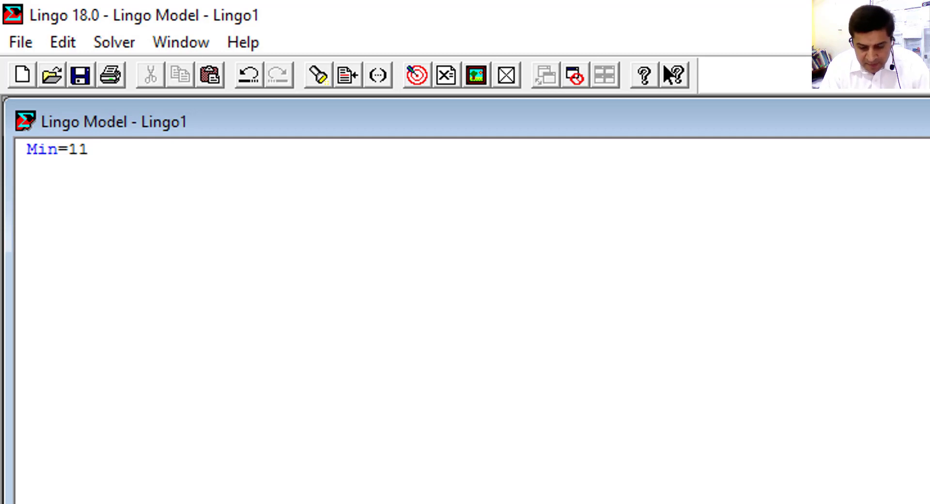
text(*x11+)
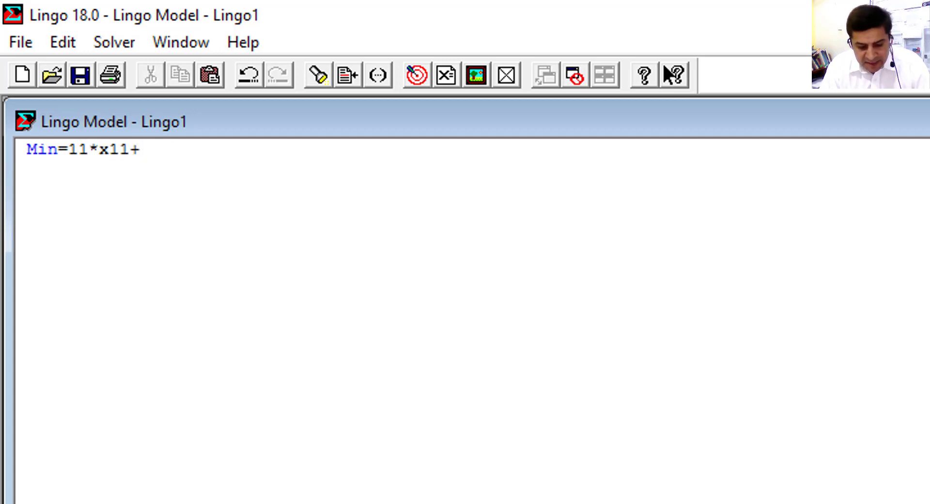
text(14)
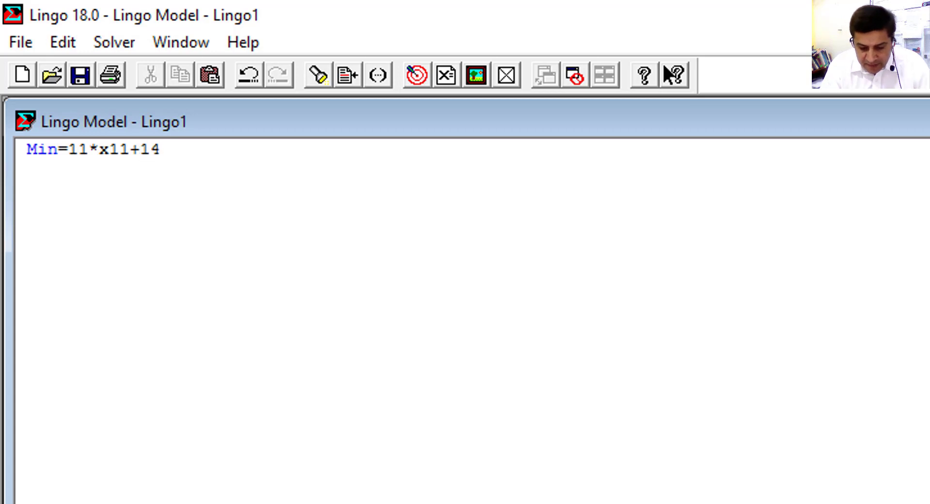
text(*)
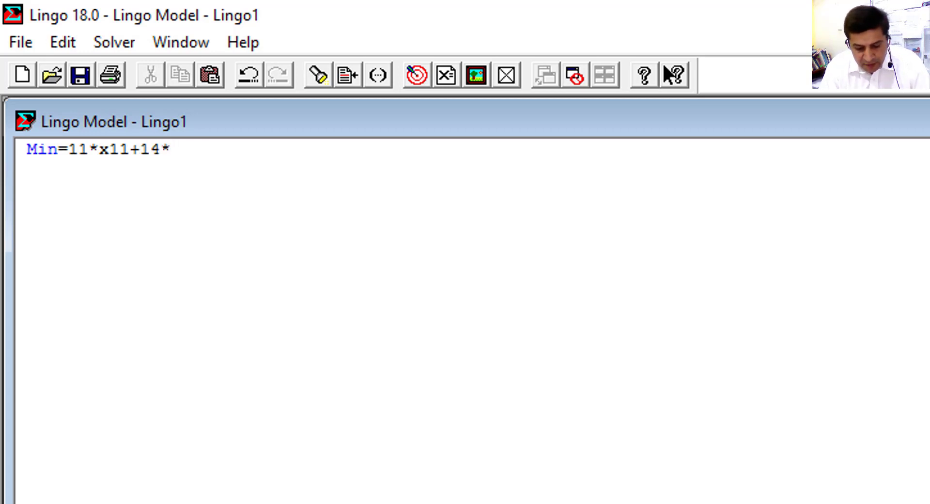
text(x12+)
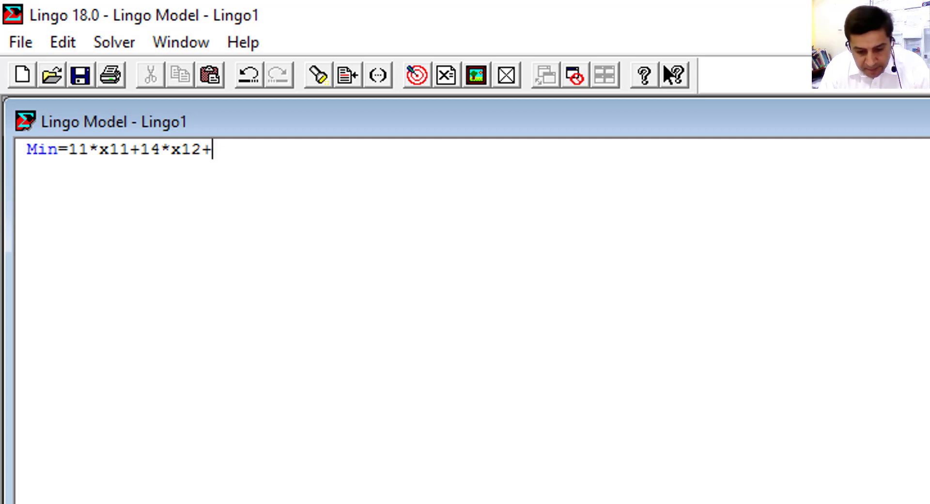
text(6)
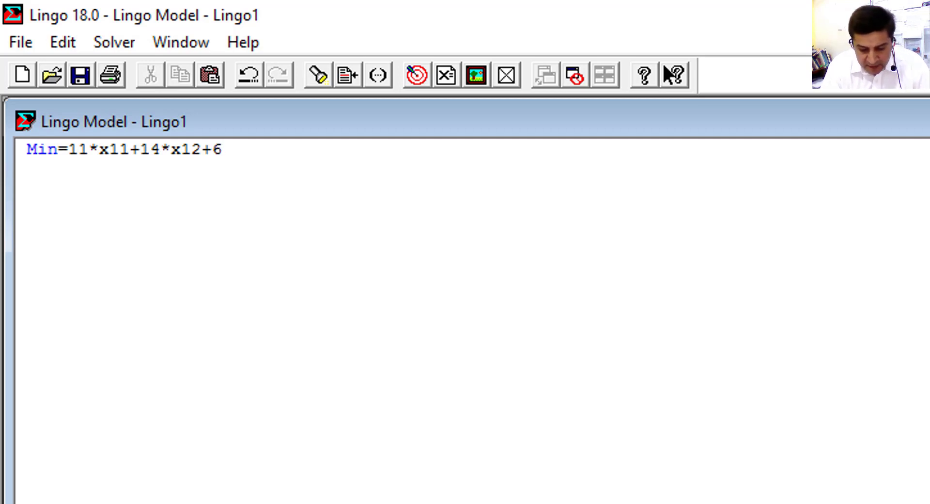
text(*x13)
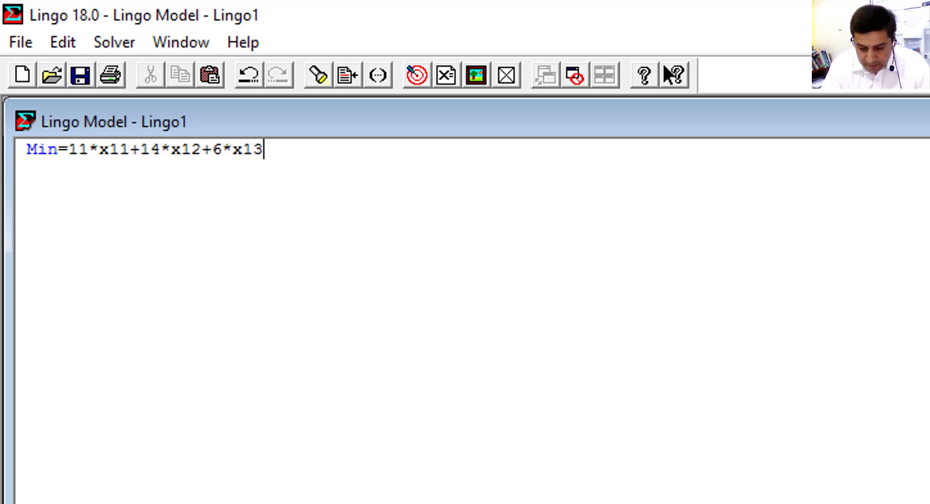
text(+)
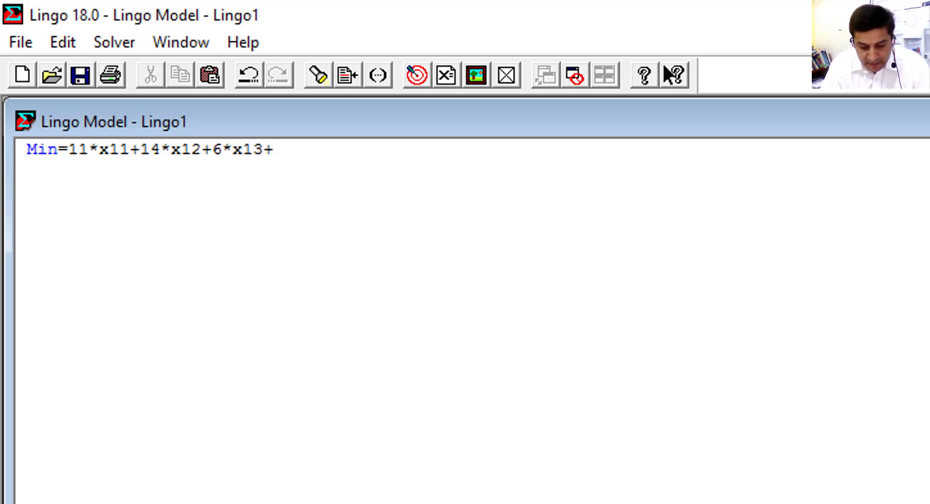
Continue the objective function with the second person's cost terms 8*x21+10*x22+11*x23+.
text(8)
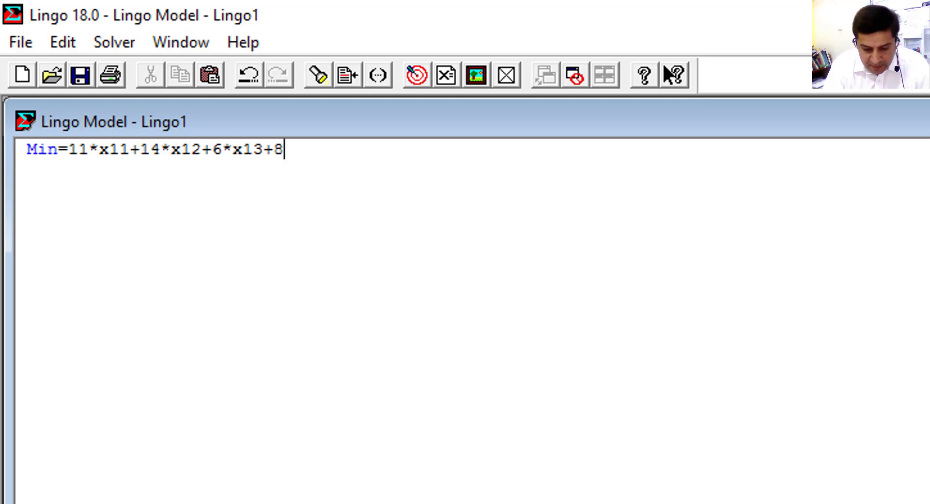
text(*)
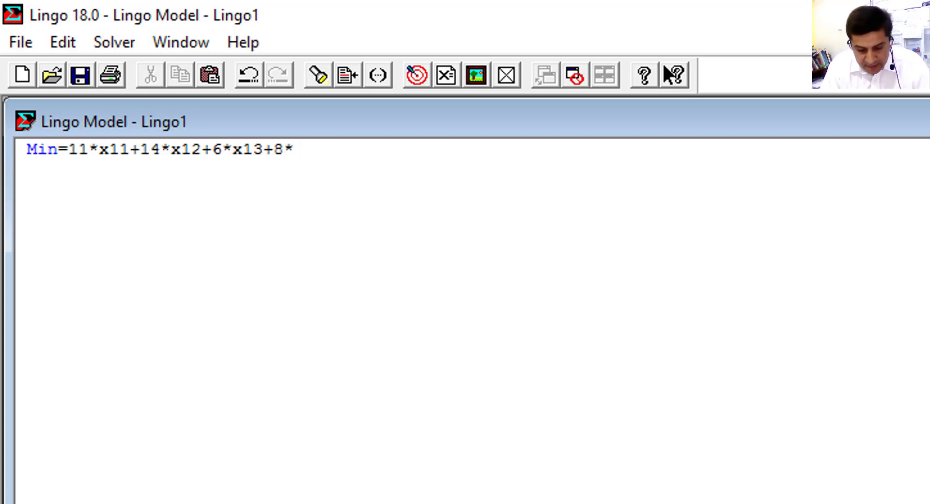
text(x21+)
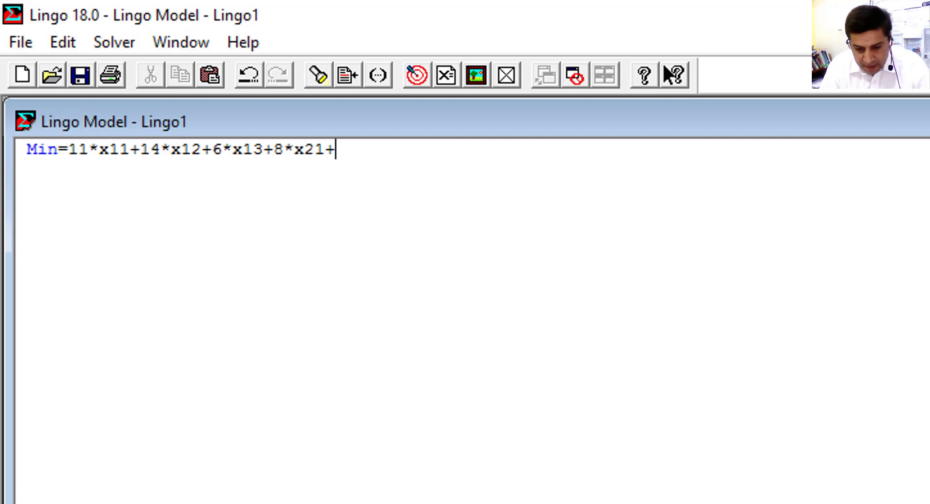
text(1)
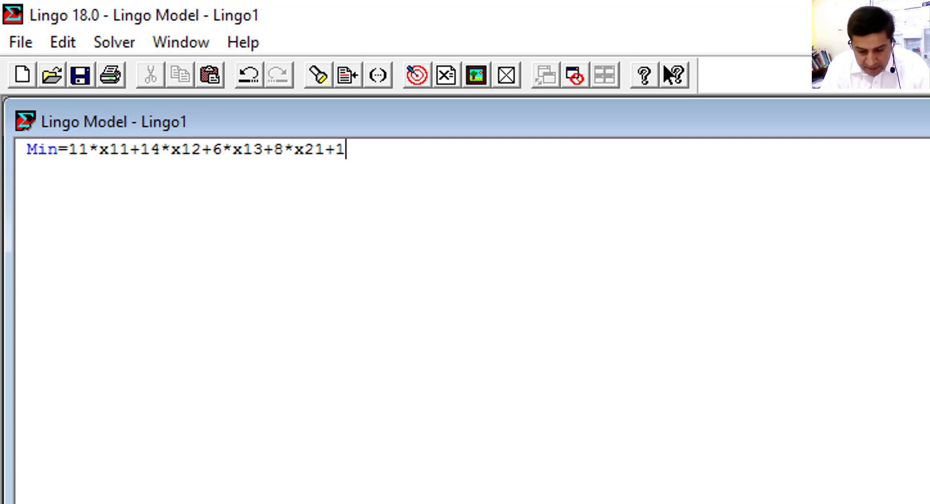
text(0*)
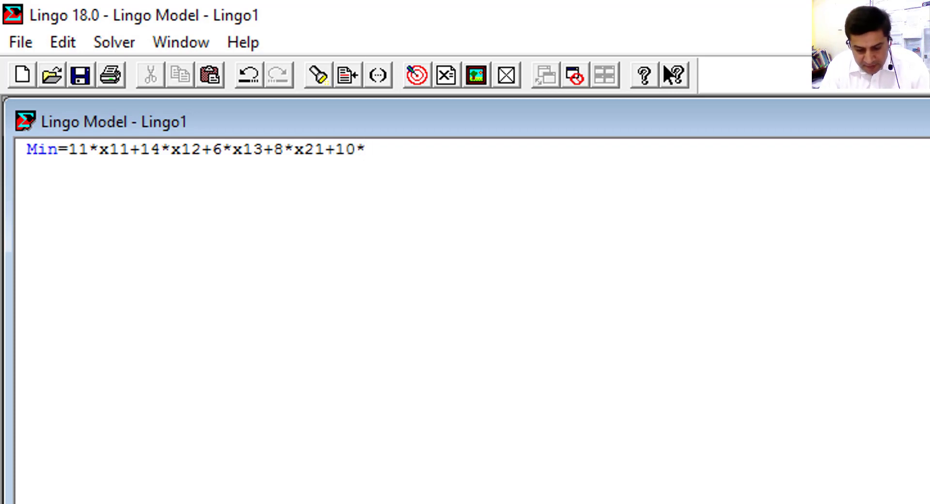
text(x22+)
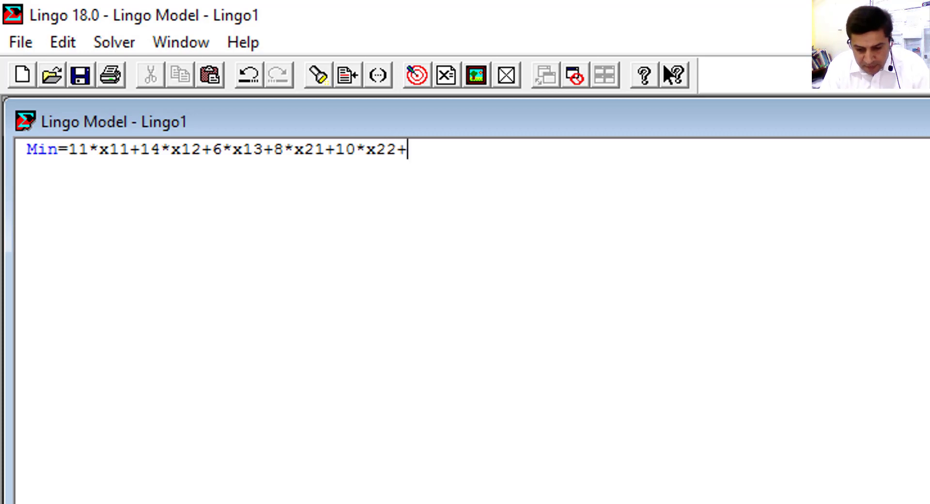
text(11)
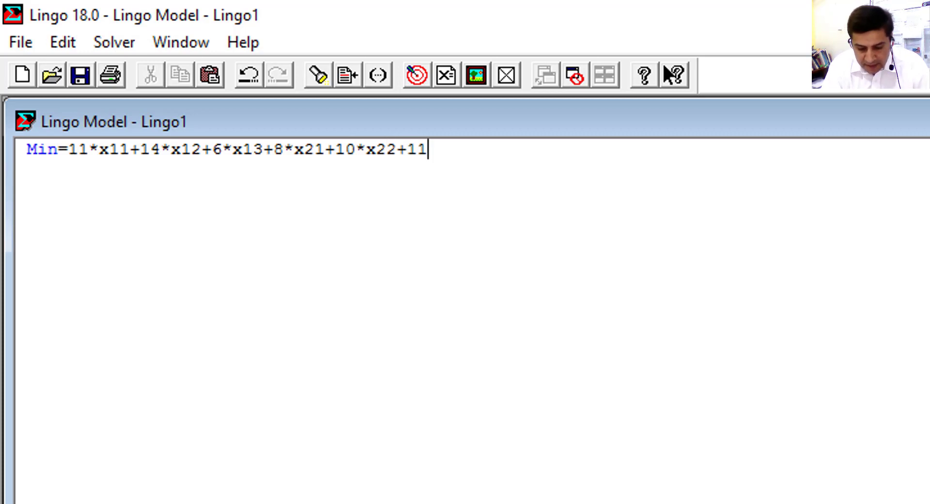
text(*)
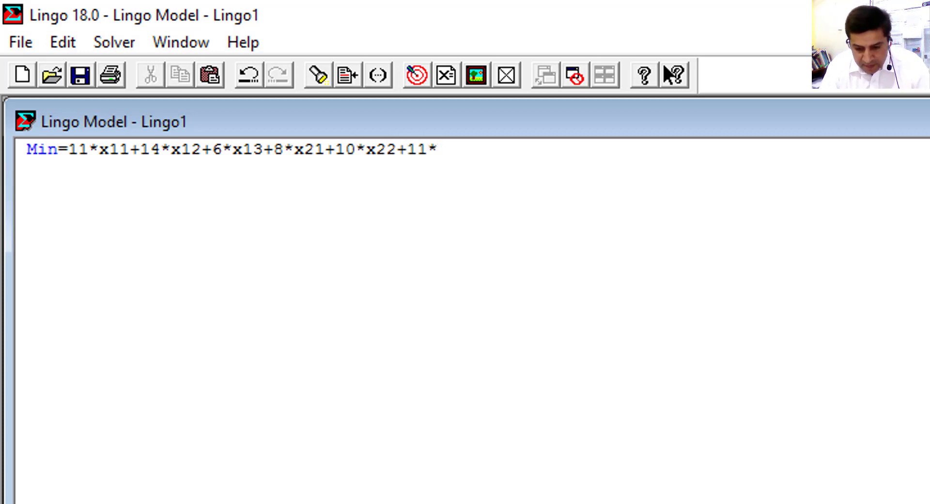
text(x23+)
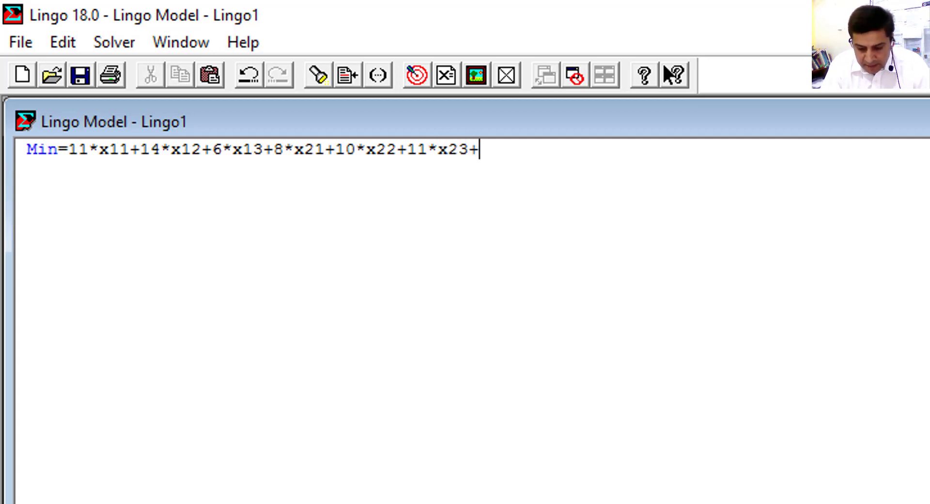
Complete the objective function with the third person's cost terms 9*x31+12*x32+7*x33 and a closing semicolon.
text(9)
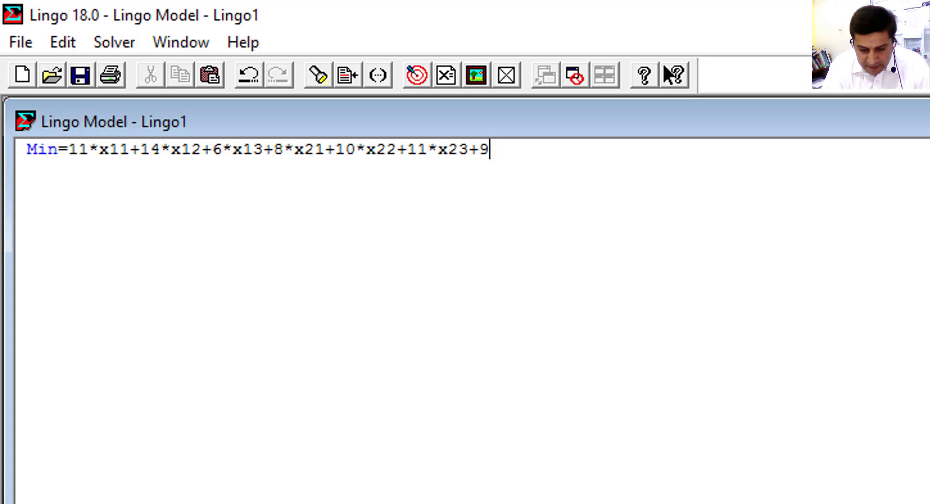
text(*x)
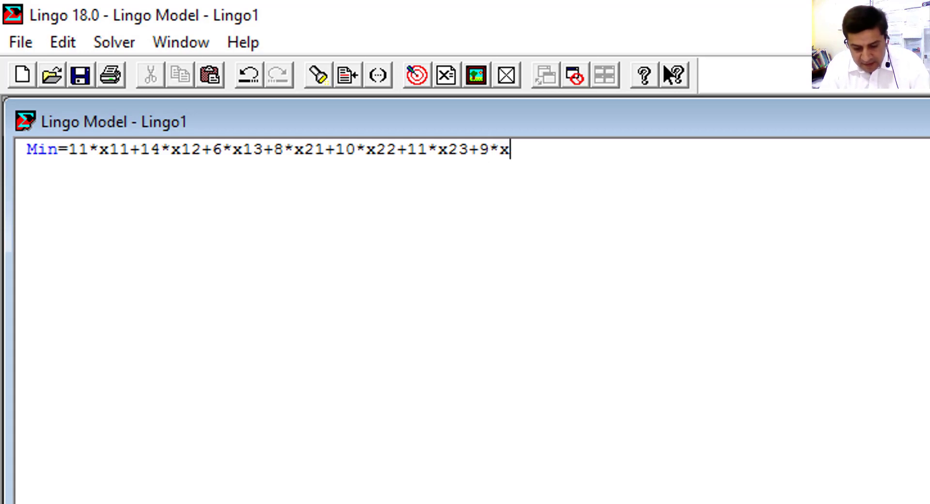
text(31+)
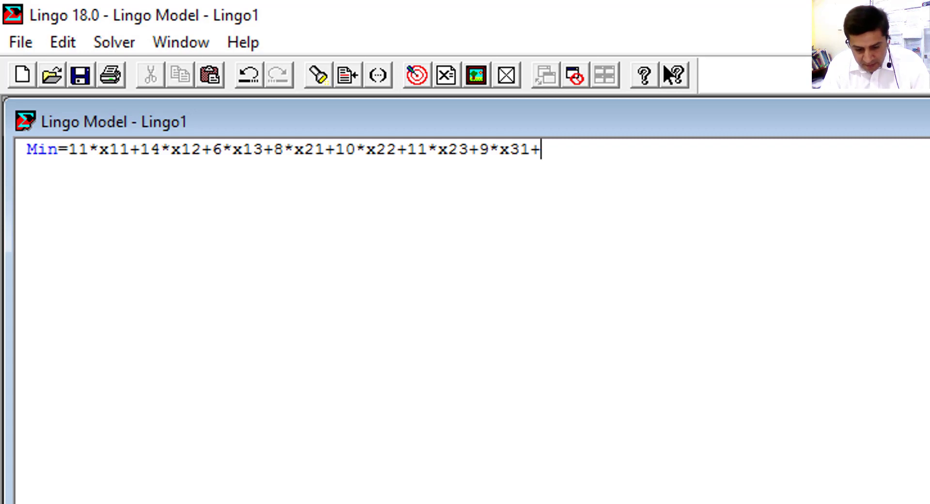
text(12)
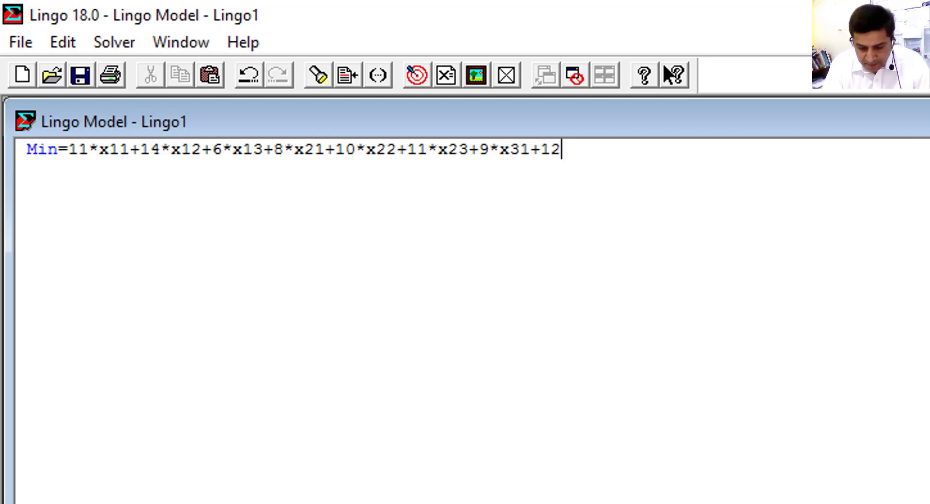
text(*)
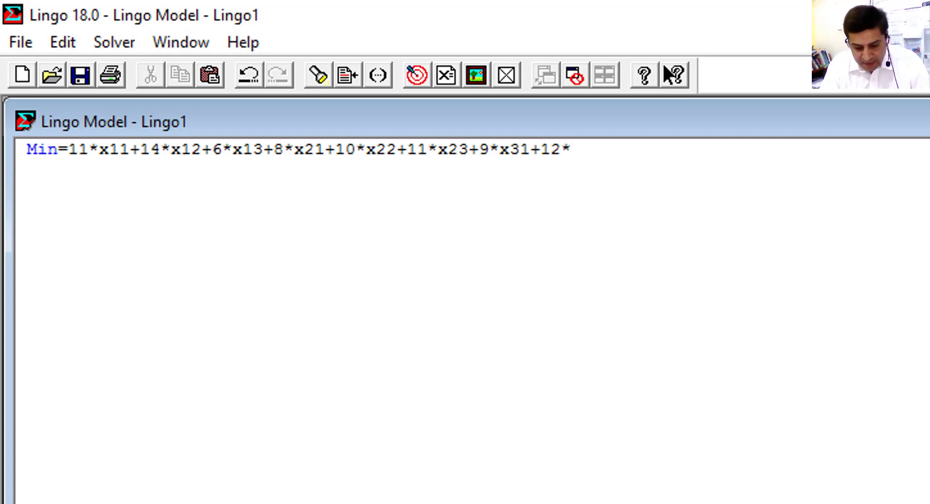
text(x32)
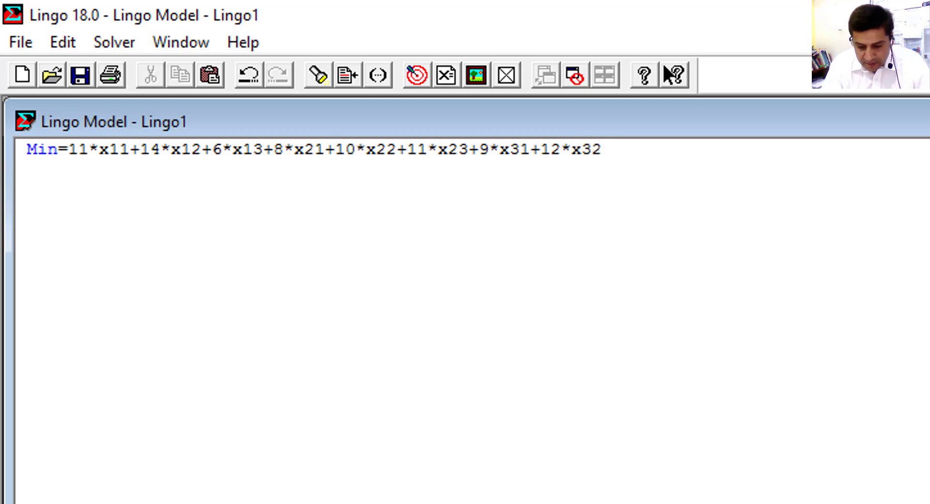
text(+)
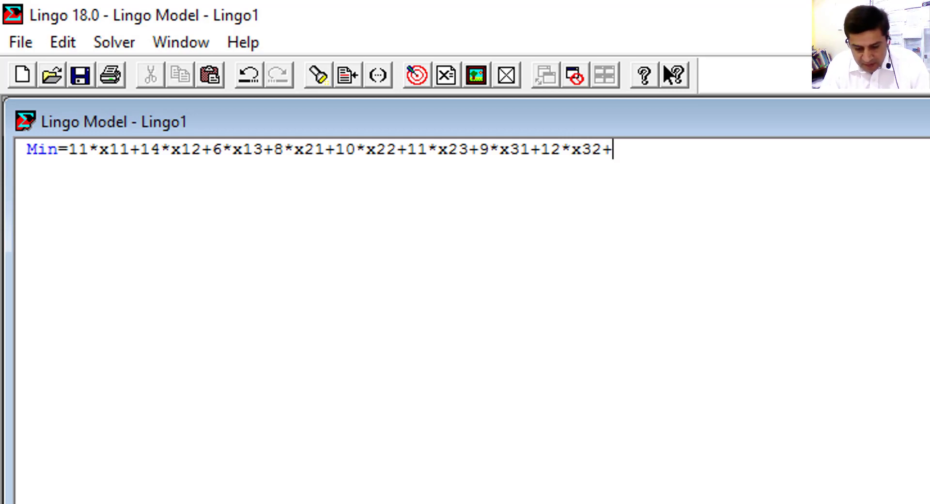
text(7)
text(*x)
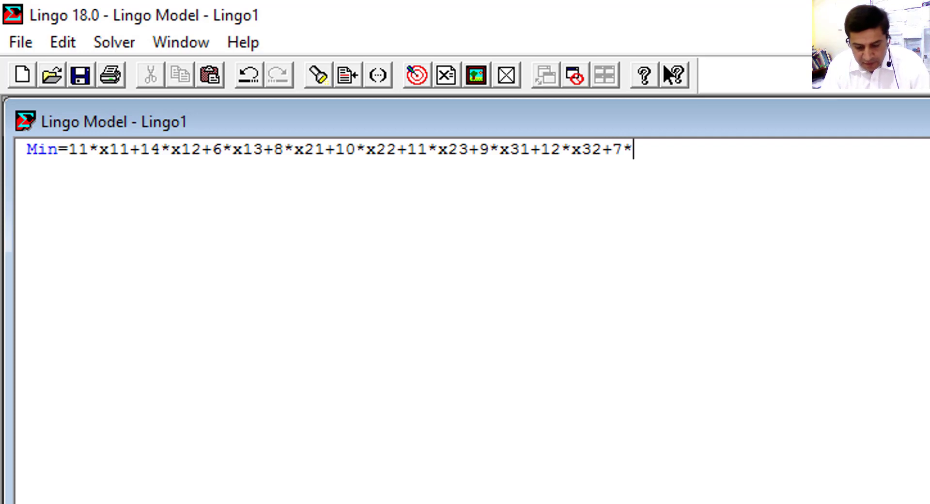
text(33)
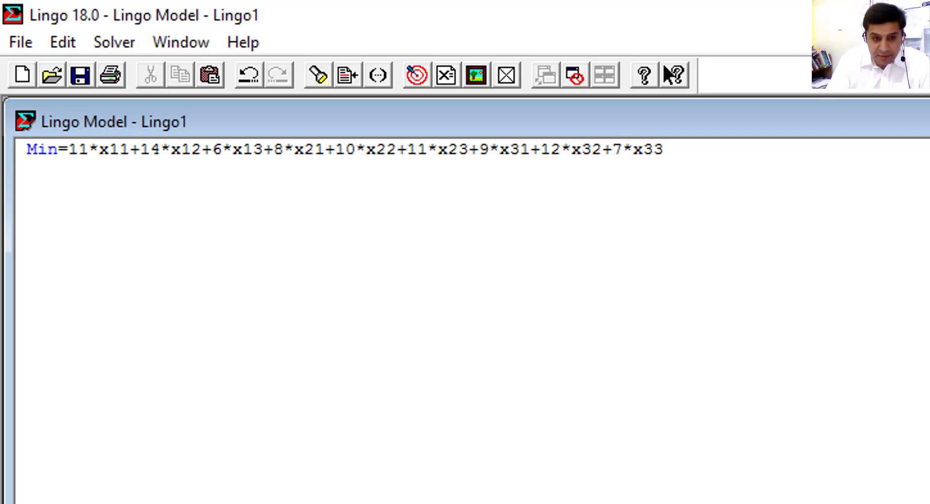
text(;)
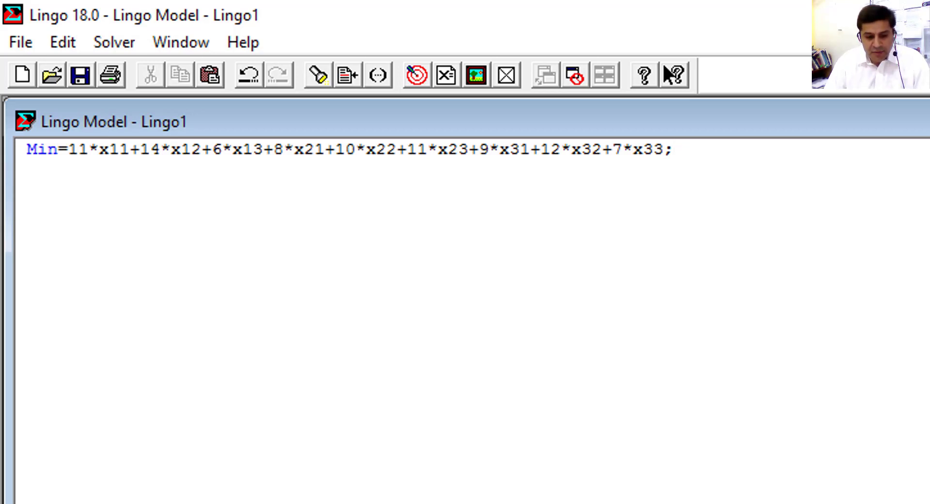
Check the constraints in PowerPoint and add them in Lingo: x11+x12+x13<=1; x21+x22+x23<=1; x31+x32+x33<=1; x11+x21+x31=1; x12+x22+x32=1; x13+x23+x33=1; End.
key(alt+Tab)
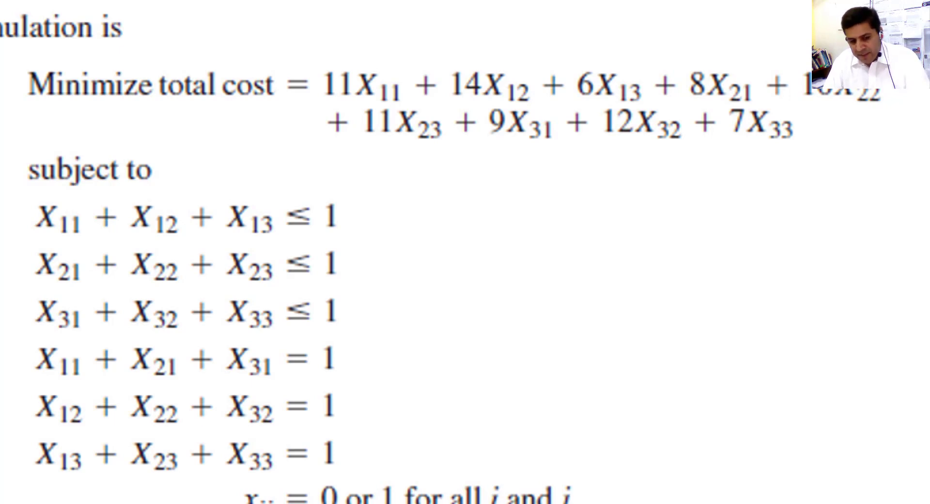
key(alt+Tab)
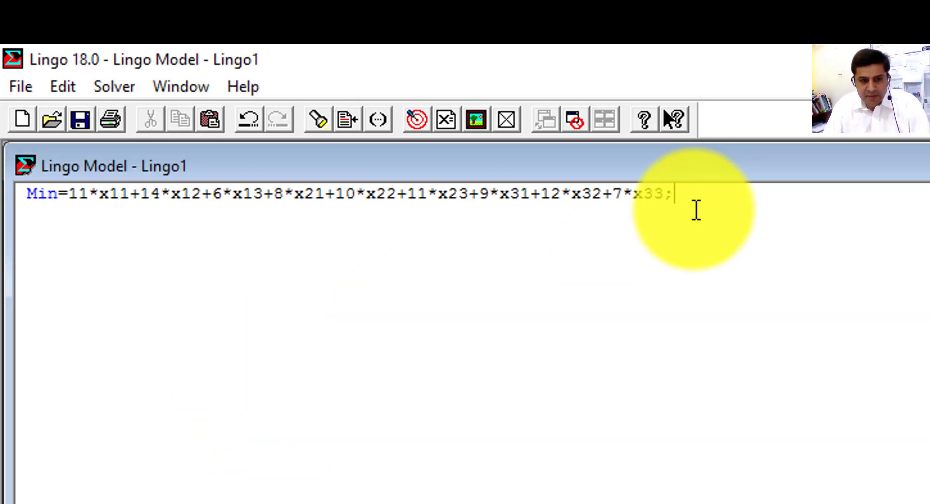
key(Return)
text(x11+x12+x13<=1; x21+x22+x23<=1; x31+x32+x33<=1; x11+x21+x31=1; x12+x22+x32=1; x13+x23+x33=1; End)
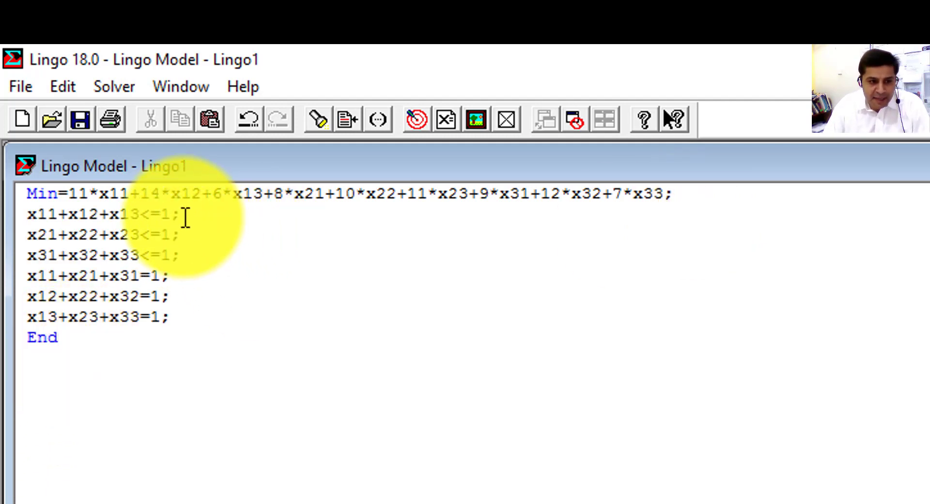
drag(167, 215, 182, 217)
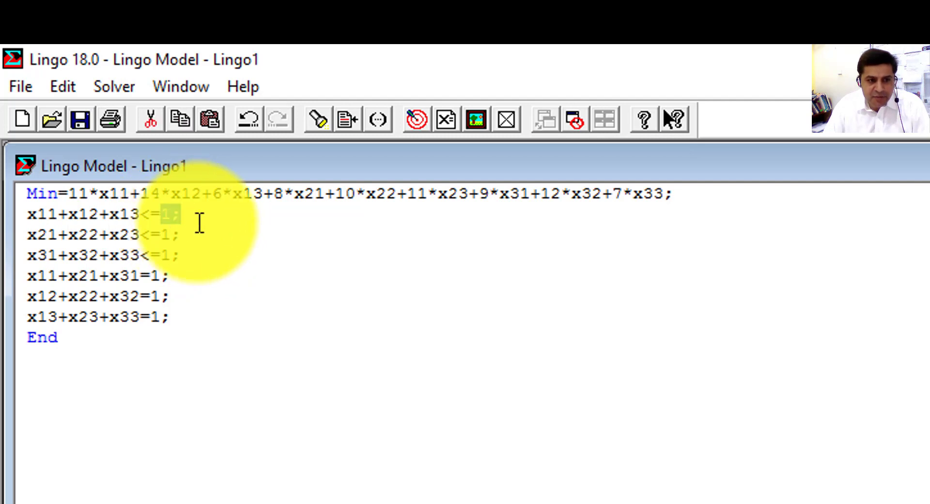
Replace the entire Lingo model text with the complete assignment formulation, from the objective Min=11*x11+14*x12+6*x13 and its remaining terms through the six constraints to End.
click(221, 255)
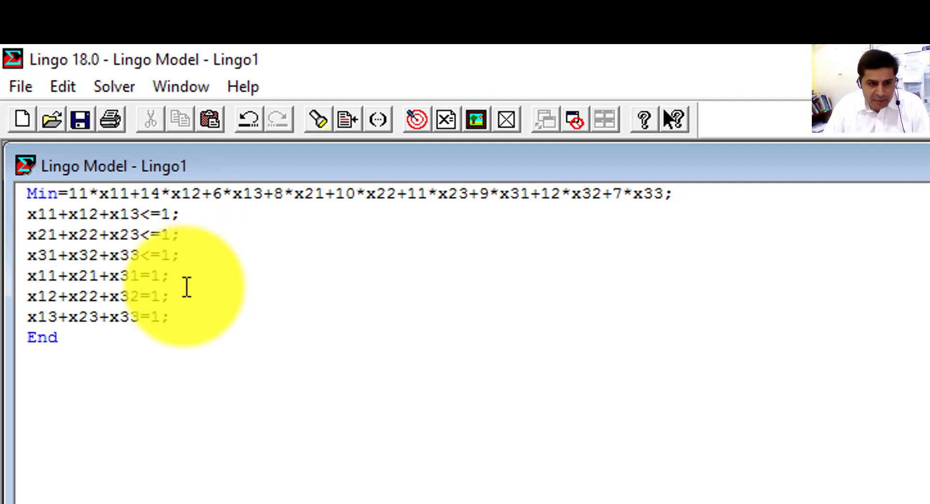
key(alt+Tab)
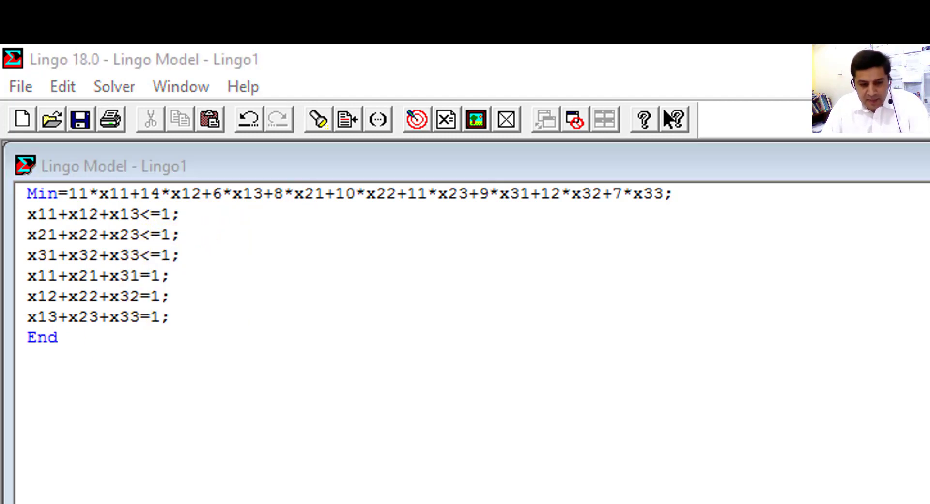
key(alt+Tab)
drag(131, 356, 21, 201)
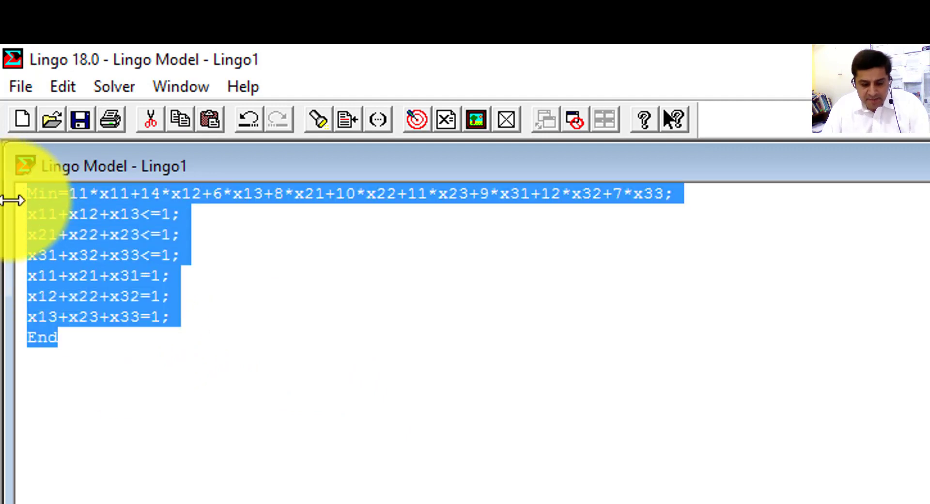
text(Min=11*x11+14*x12+6*x13+8*x21+10*x22+11*x23+9*x31+12*x32+7*x33; x11+x12+x13<=1; x21+x22+x23<=1; x31+x32+x33<=1; x11+x21+x31=1; x12+x22+x32=1; x13+x23+x33=1; End)
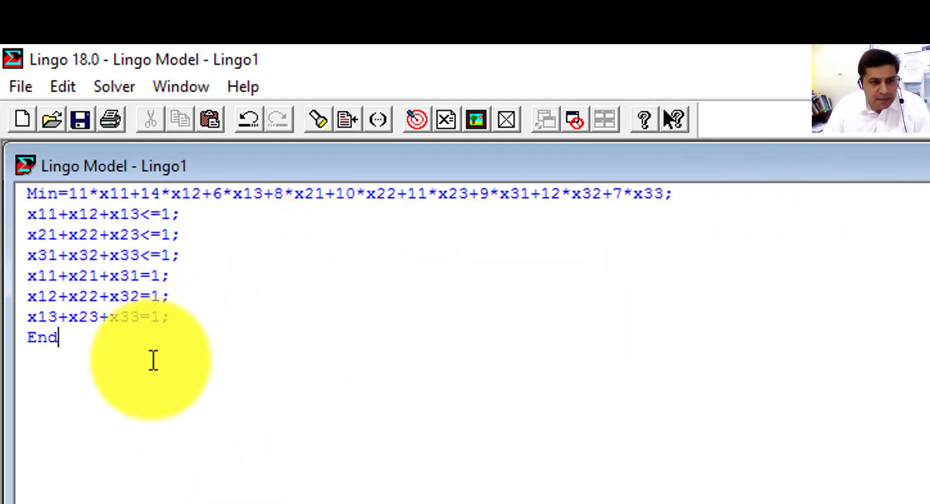
Solve the assignment model and maximise its solution report.
click(116, 88)
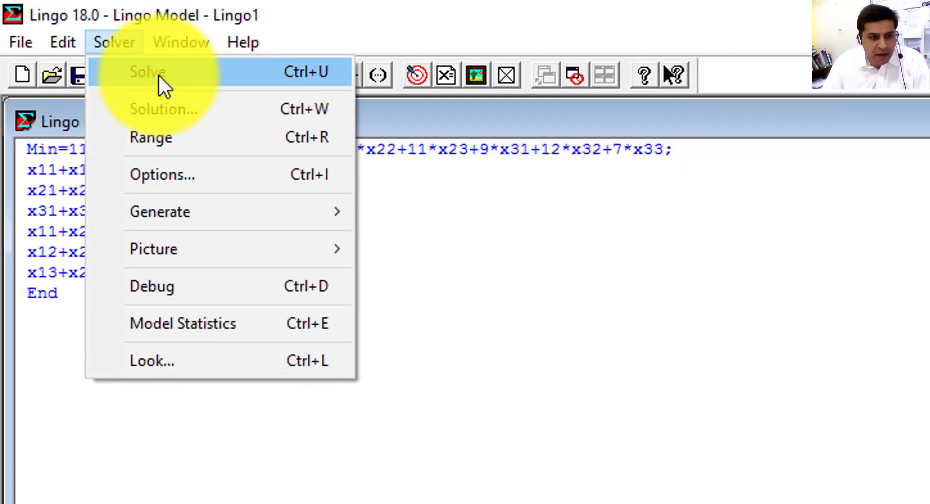
click(163, 84)
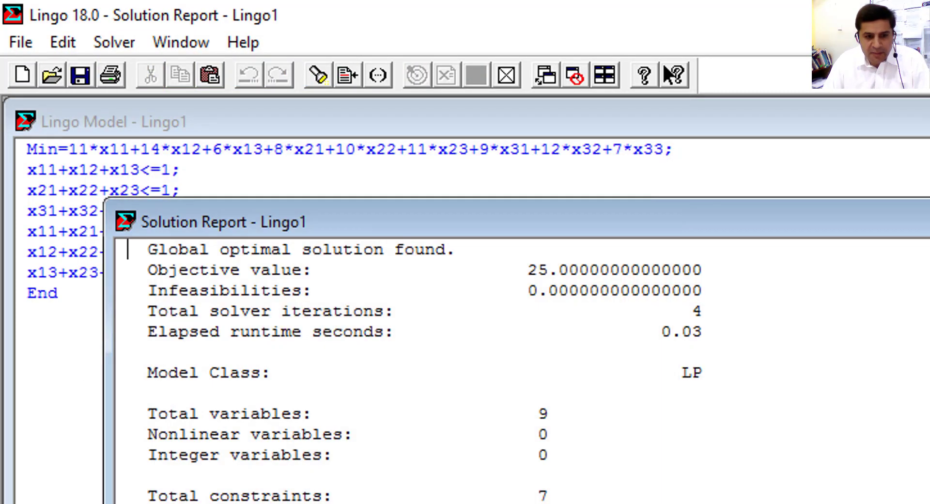
click(927, 222)
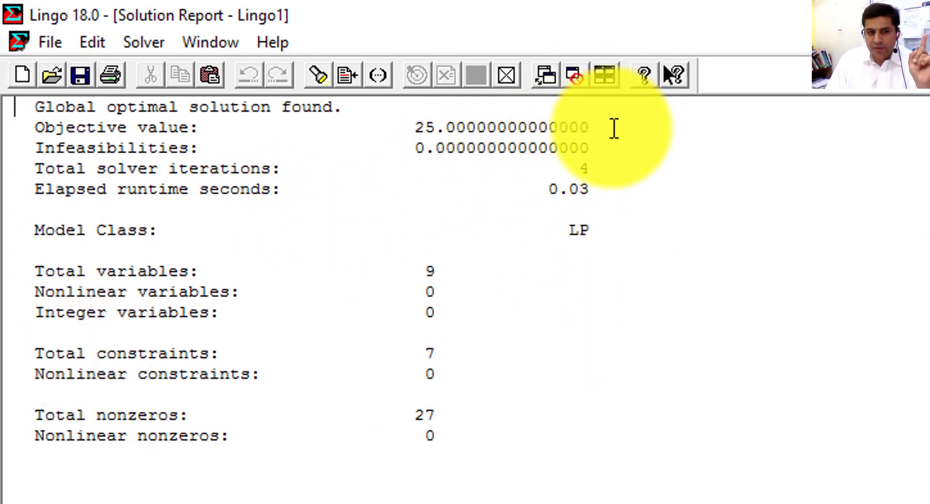
Examine the objective value in the solution report, consulting the Assignment Example slide full screen in PowerPoint before returning to Lingo.
drag(615, 128, 32, 128)
click(863, 263)
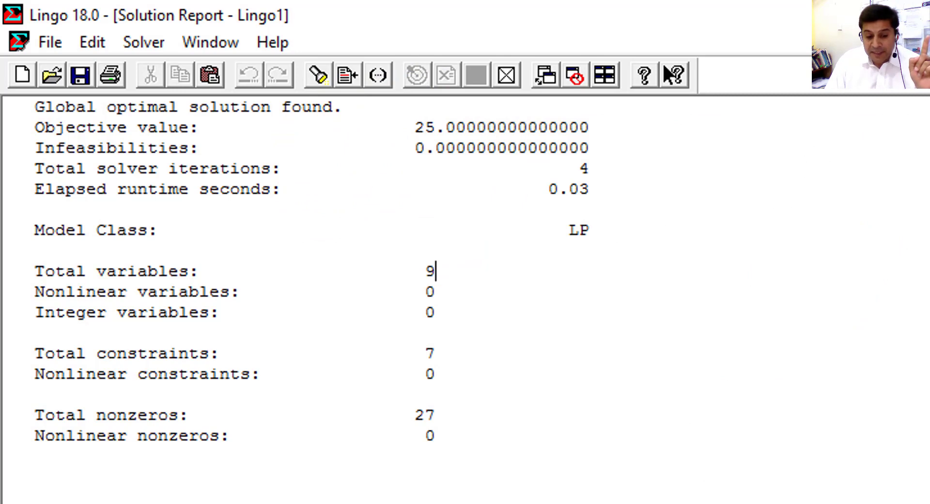
key(alt+Tab)
key(Page_Up)
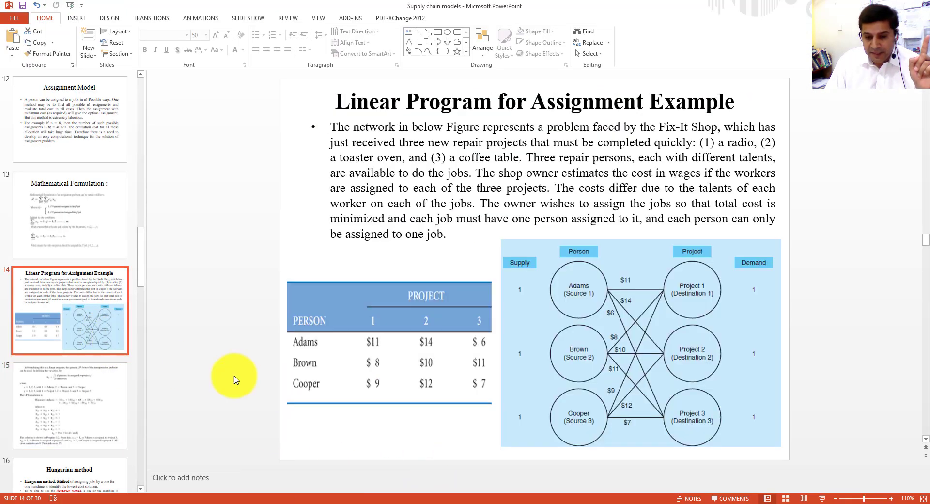
click(821, 499)
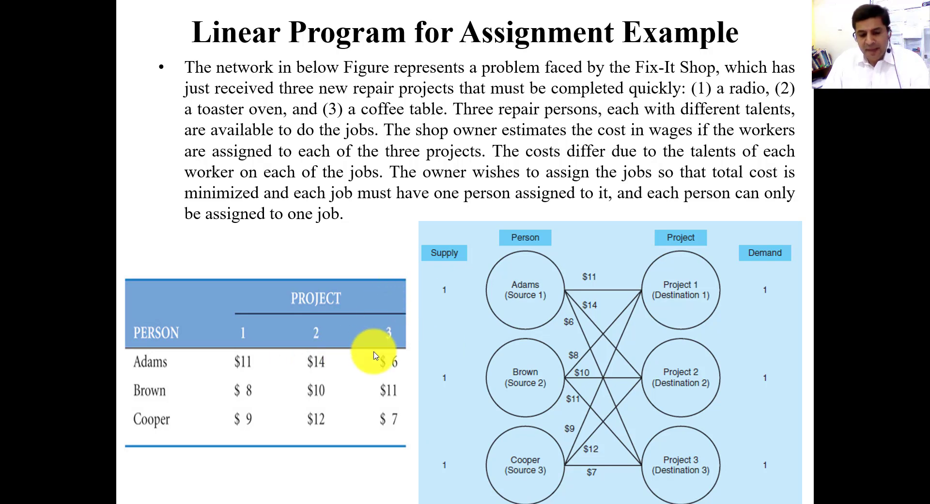
key(Escape)
click(306, 503)
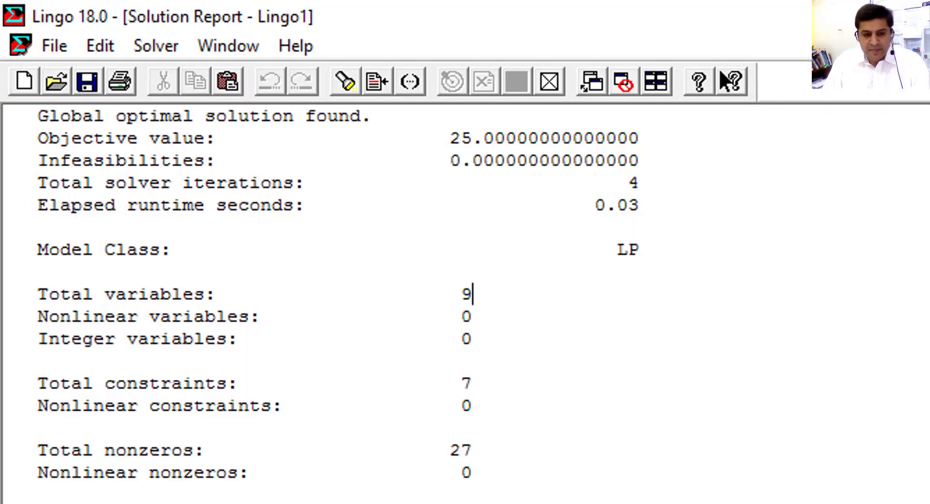
drag(437, 140, 641, 146)
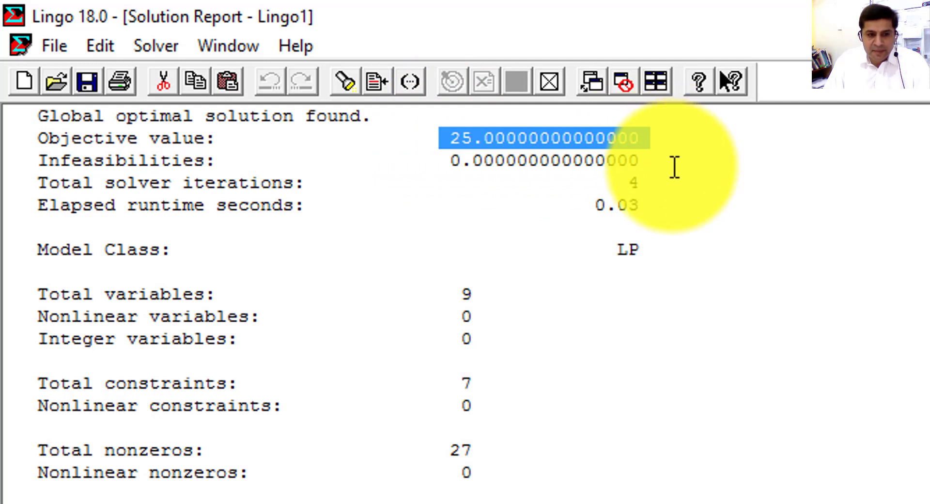
click(747, 266)
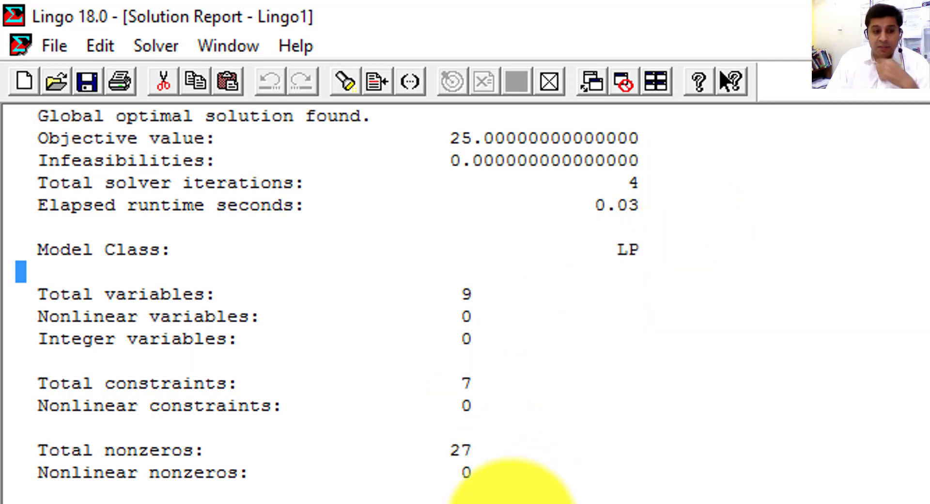
Examine the variable table in the solution report, highlighting the value and reduced cost of X11.
drag(156, 117, 339, 133)
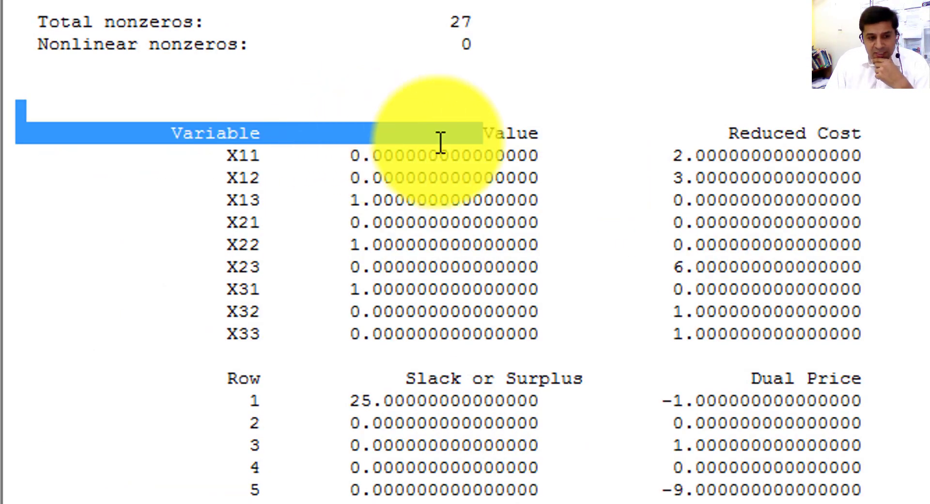
click(260, 176)
drag(220, 164, 254, 156)
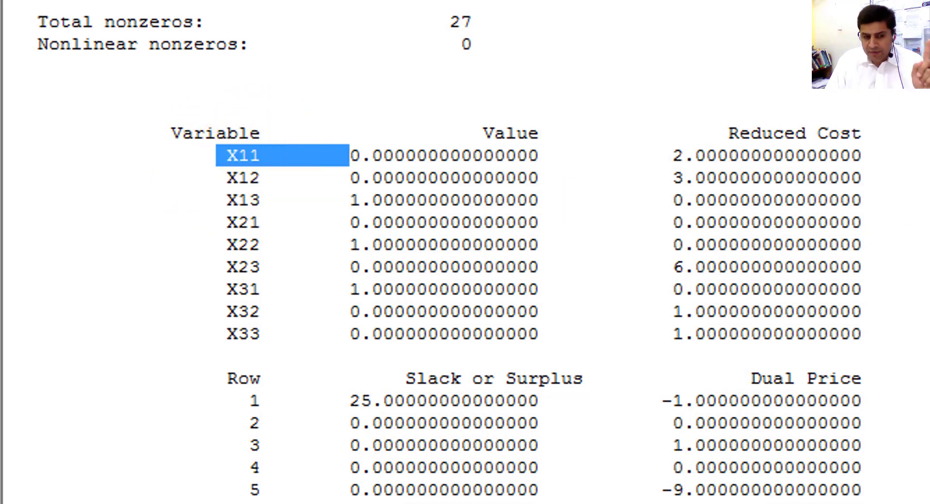
click(862, 289)
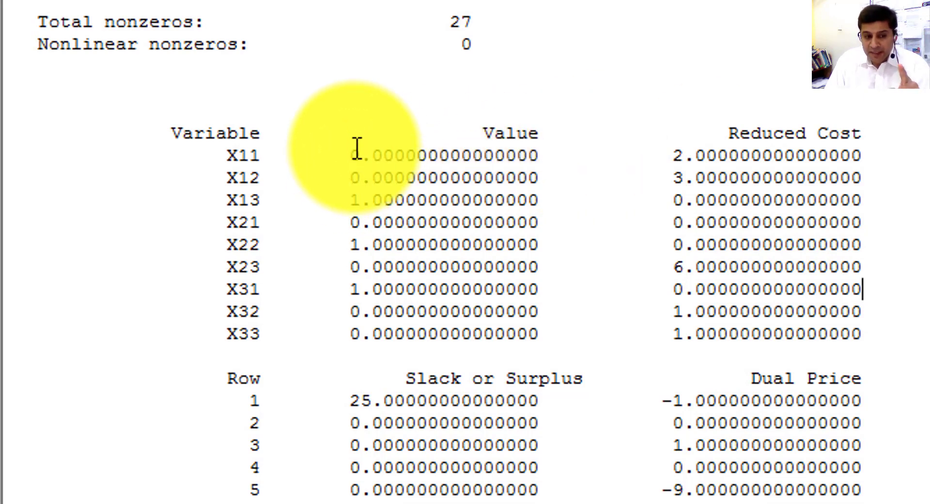
drag(353, 153, 431, 149)
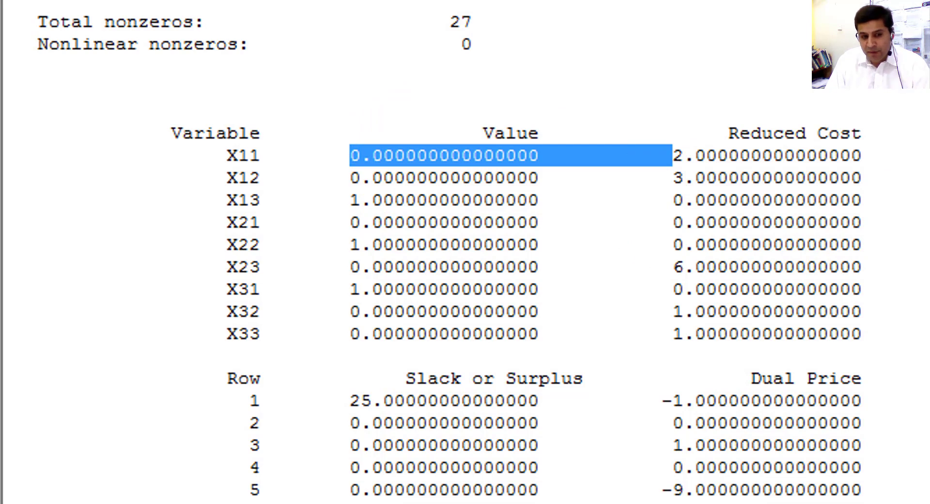
click(863, 311)
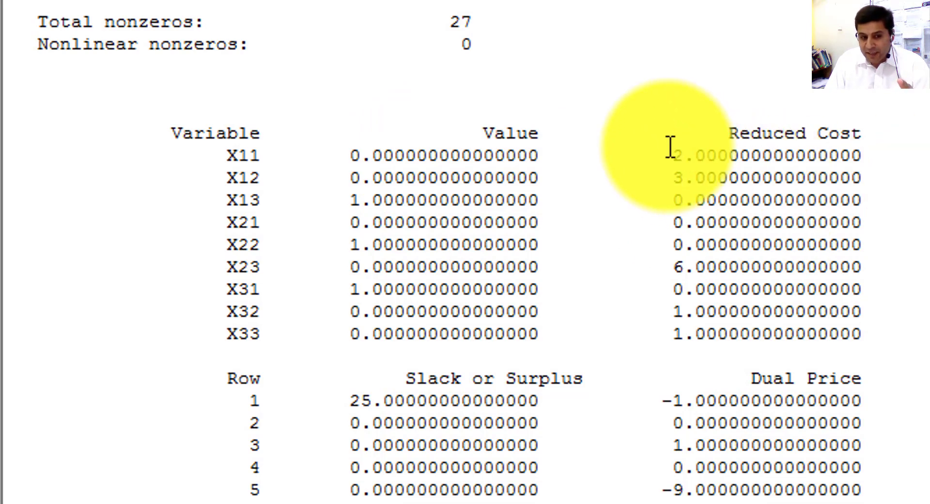
drag(674, 155, 832, 156)
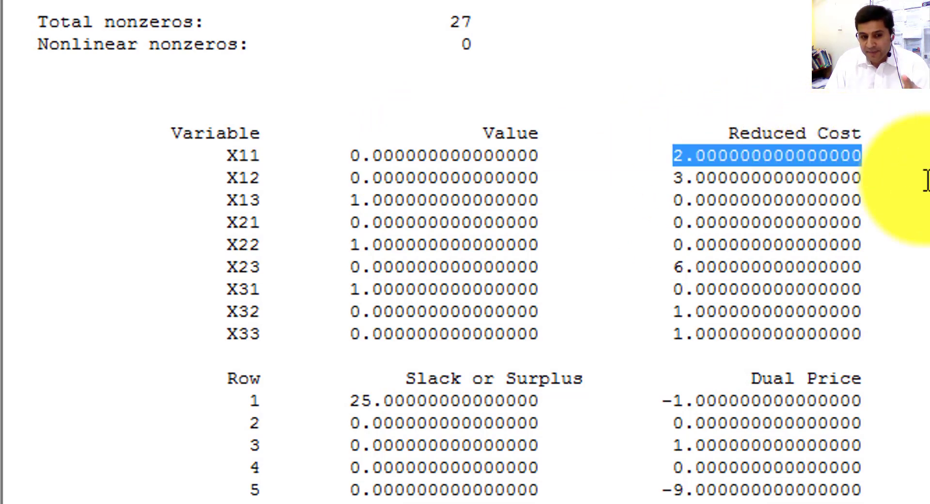
click(928, 200)
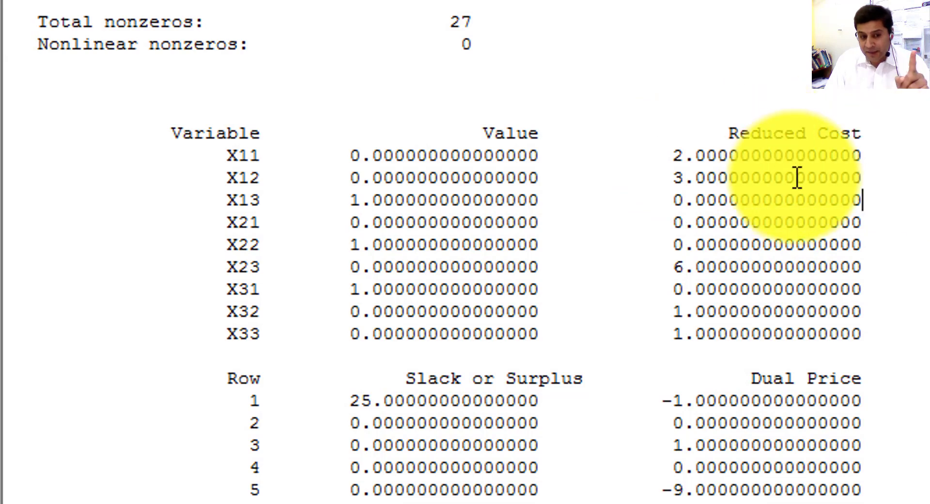
drag(669, 155, 890, 153)
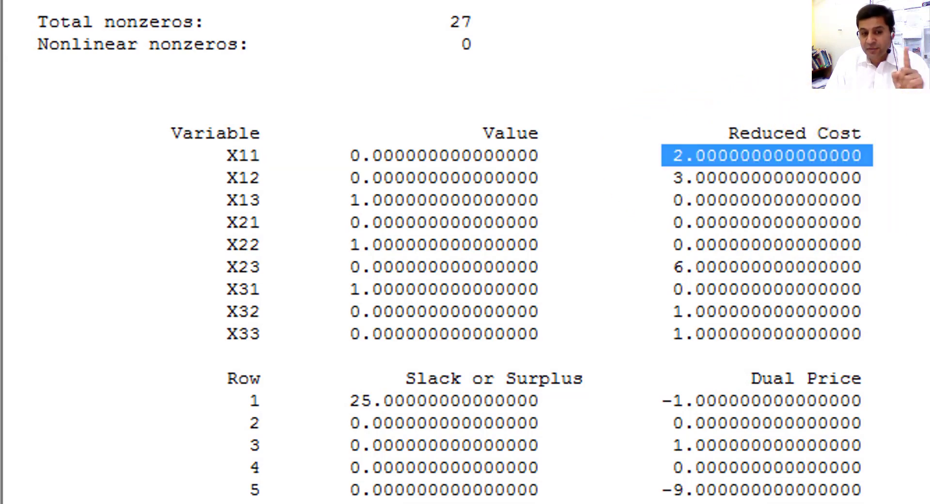
click(863, 334)
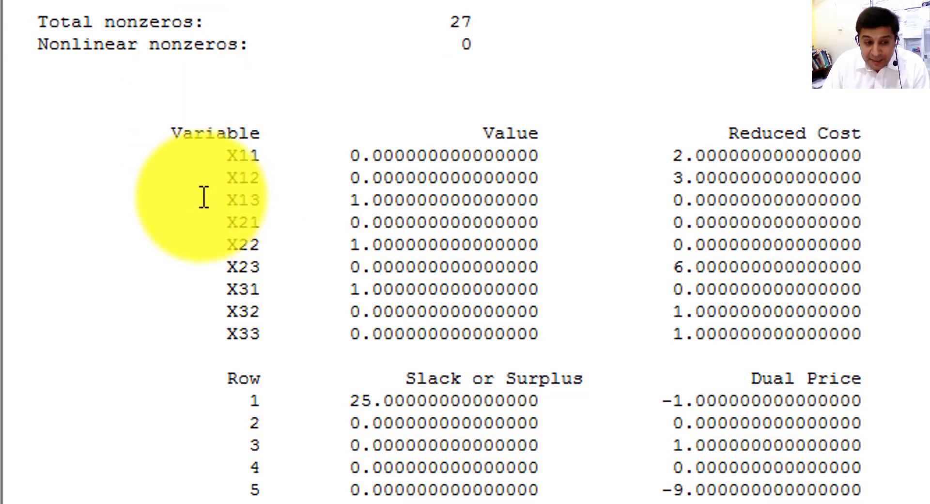
Examine the X13, X21 and X22 rows of the solution report, highlighting the values and reduced costs of X13 and X22.
double_click(260, 201)
drag(264, 200, 388, 200)
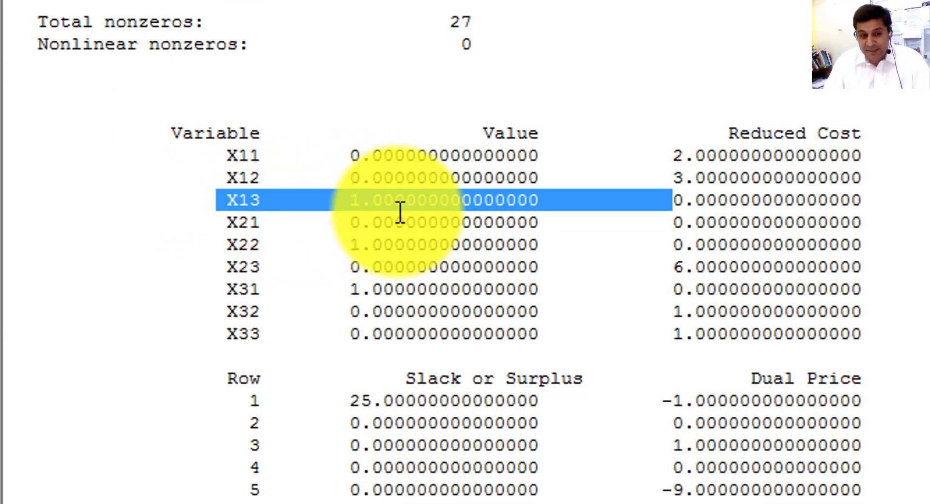
drag(871, 203, 678, 201)
click(863, 245)
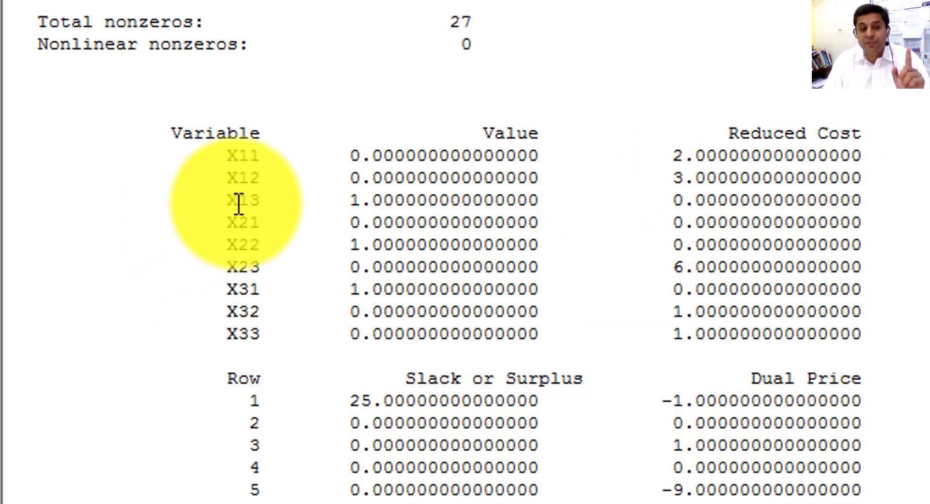
drag(228, 221, 264, 222)
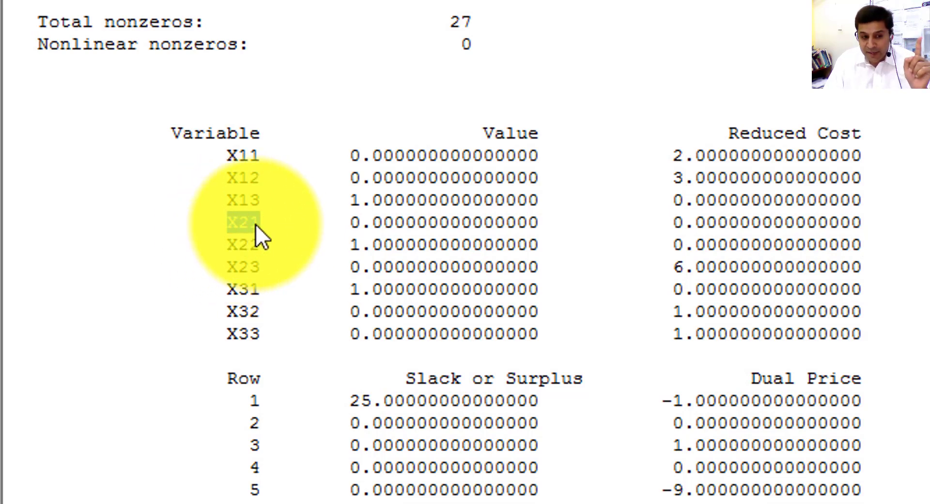
click(863, 266)
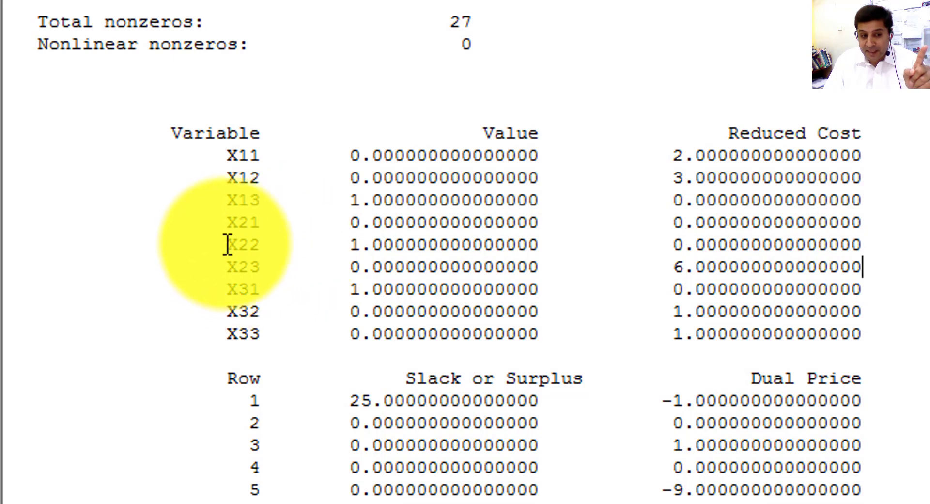
drag(227, 244, 862, 257)
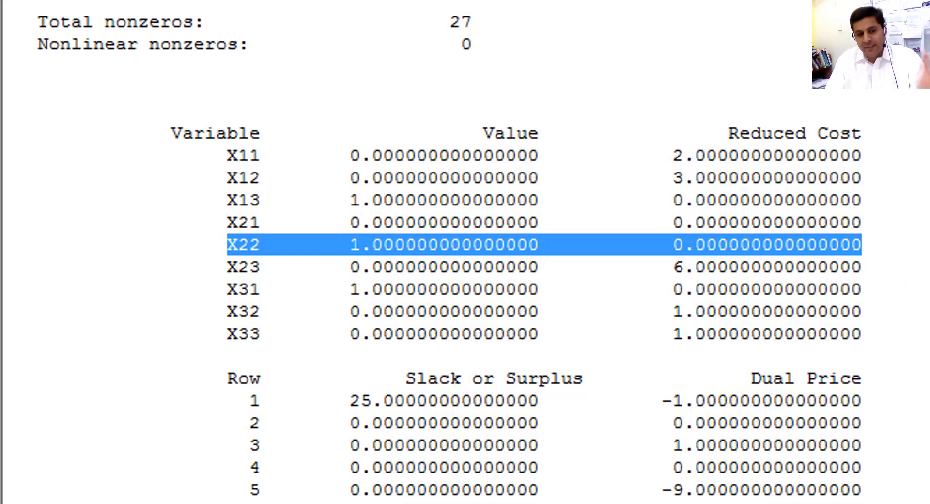
click(614, 347)
Examine the X31 row and its reduced cost, and switch to PowerPoint to show the slide with the LP formulation and solution.
drag(217, 289, 319, 289)
click(251, 290)
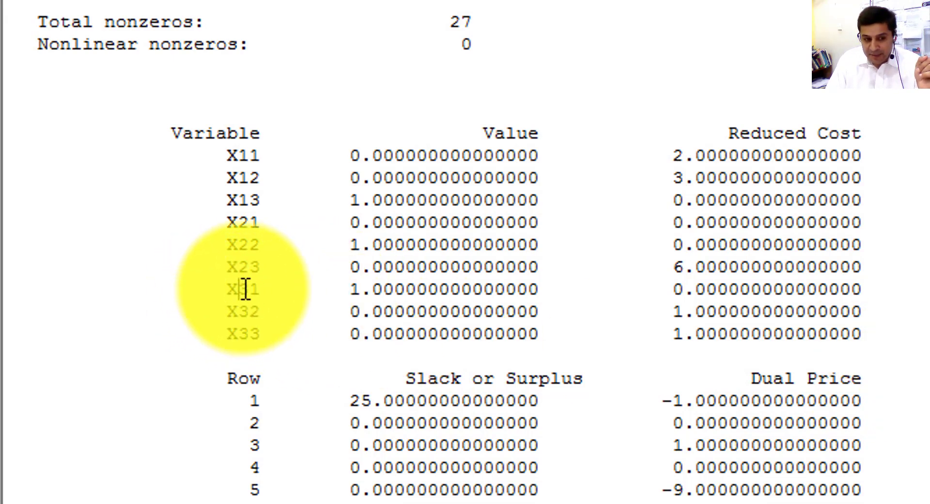
drag(259, 291, 184, 297)
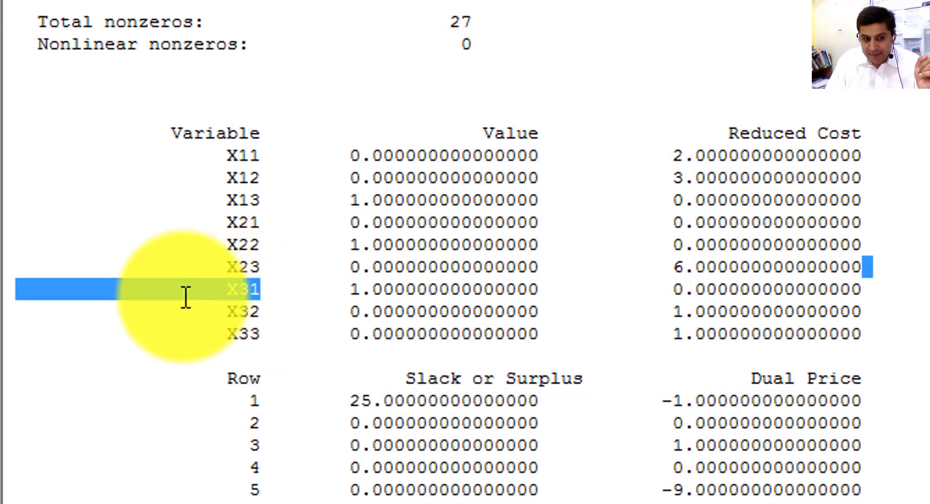
double_click(867, 503)
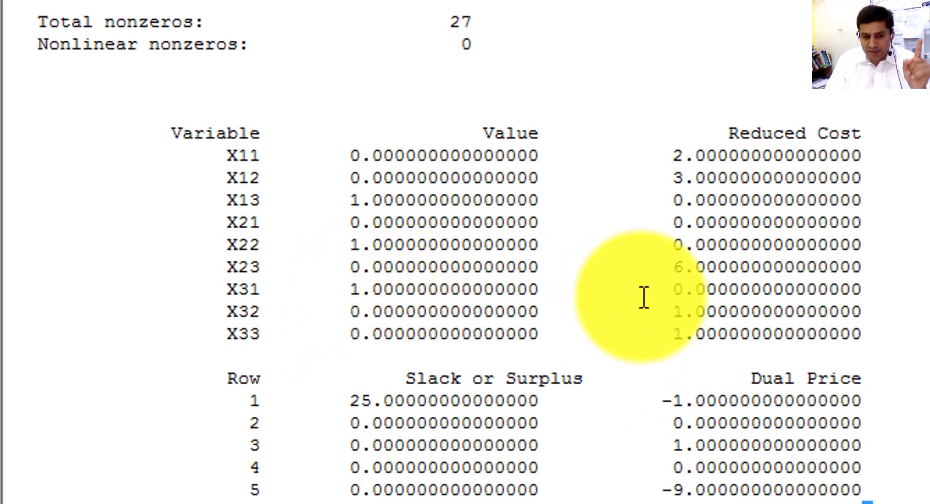
drag(680, 289, 923, 312)
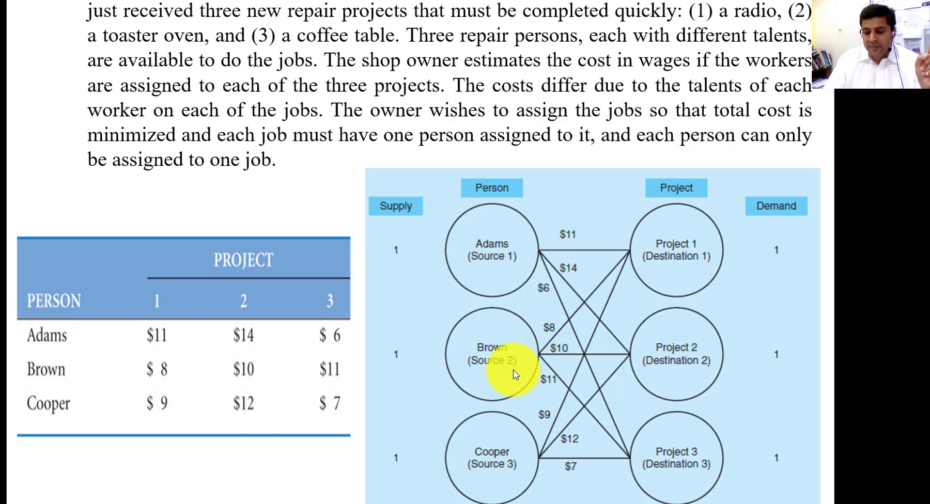
click(514, 370)
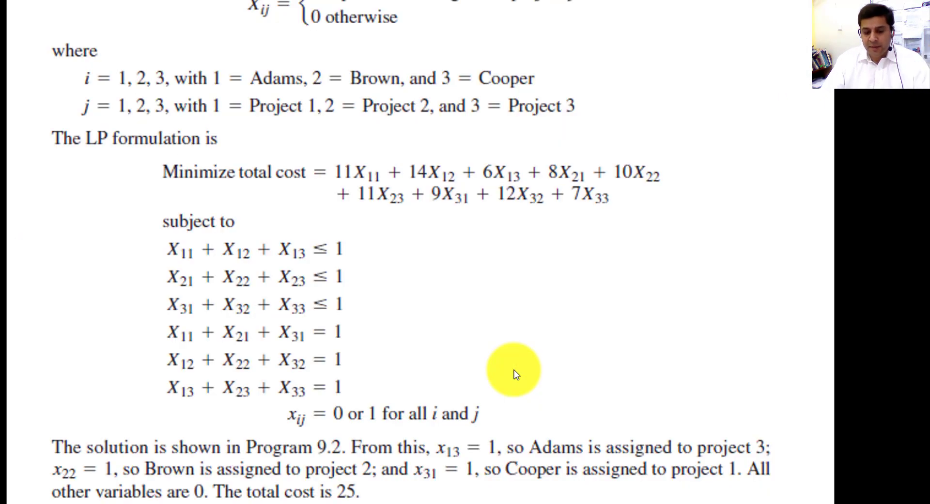